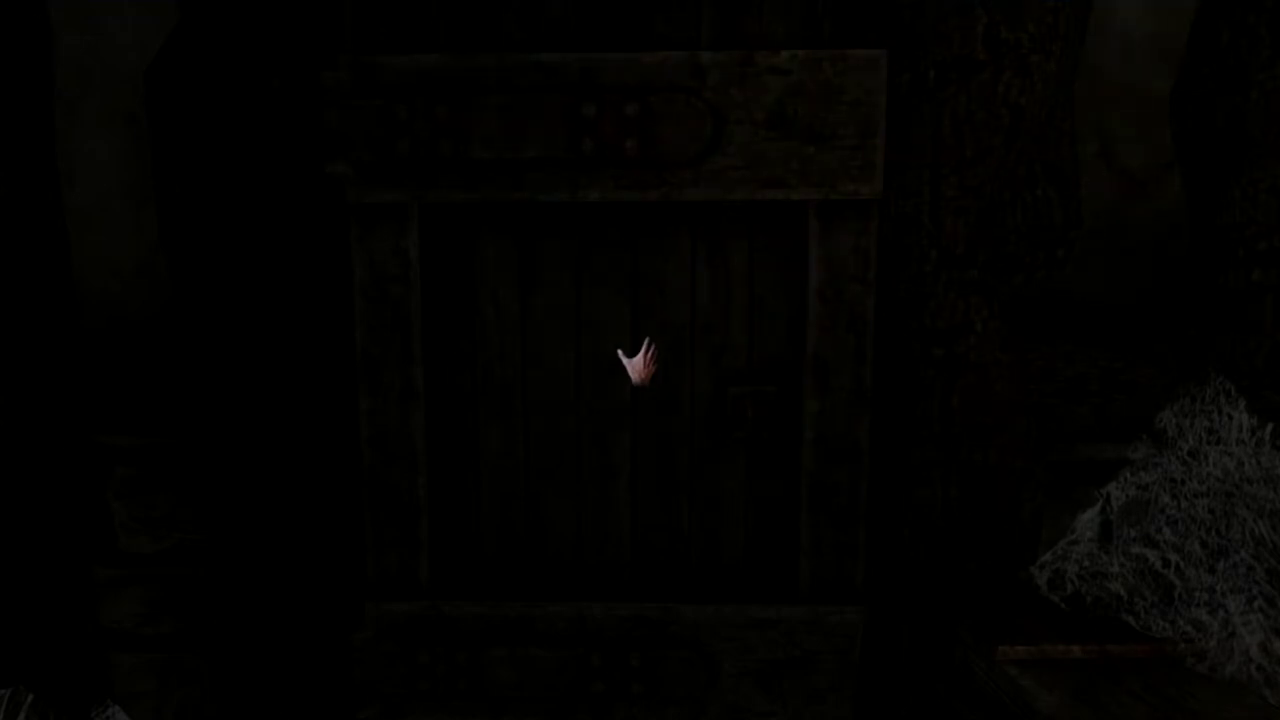
{"action": "key", "text": "w"}
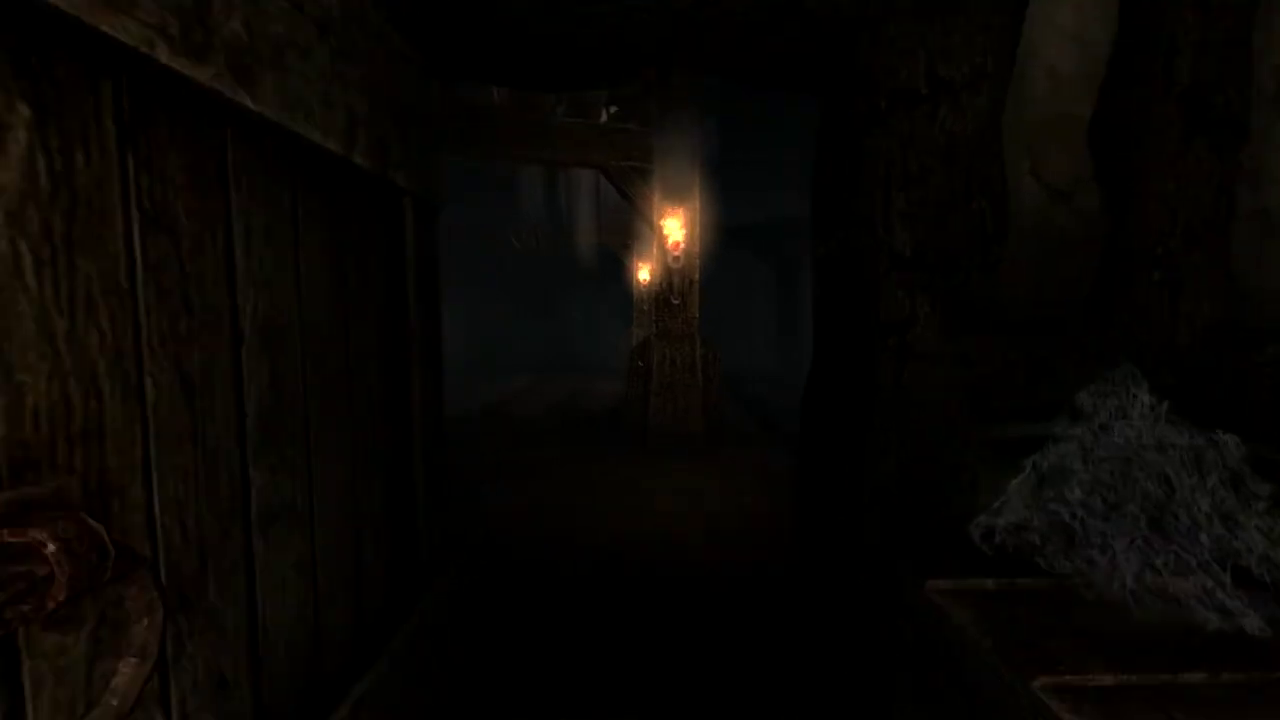
{"action": "key", "text": "w"}
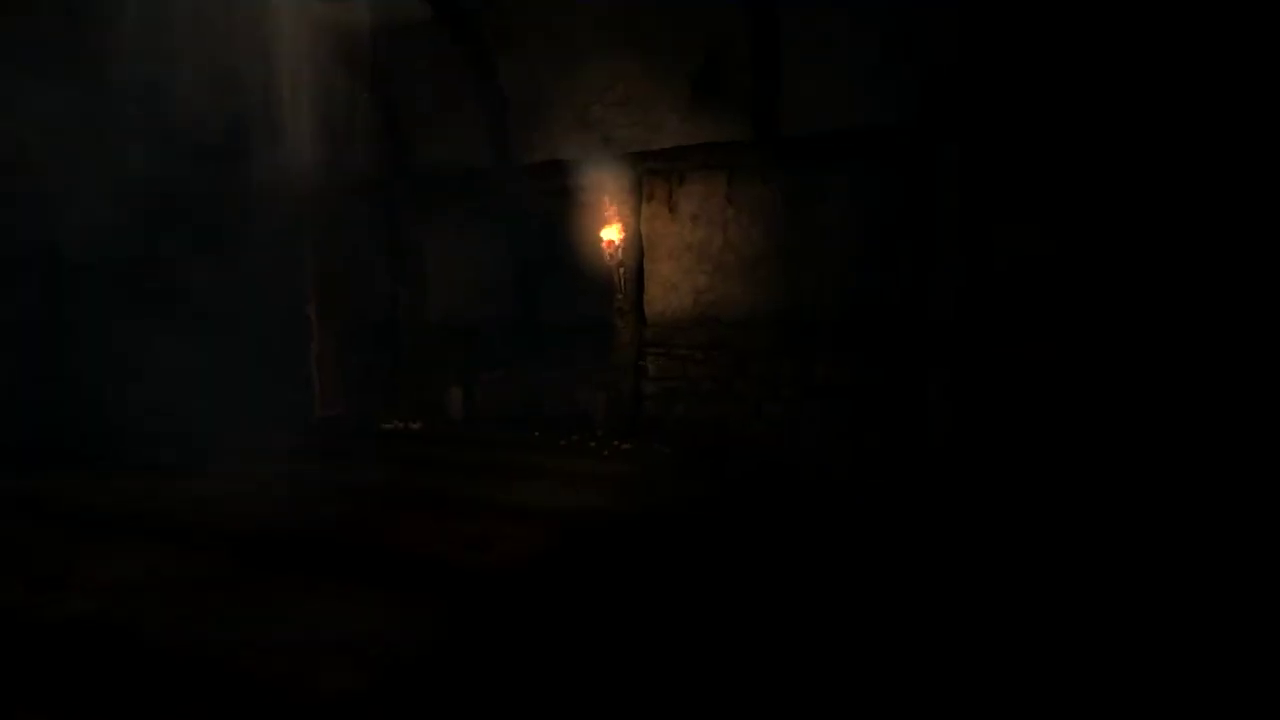
{"action": "key", "text": "w"}
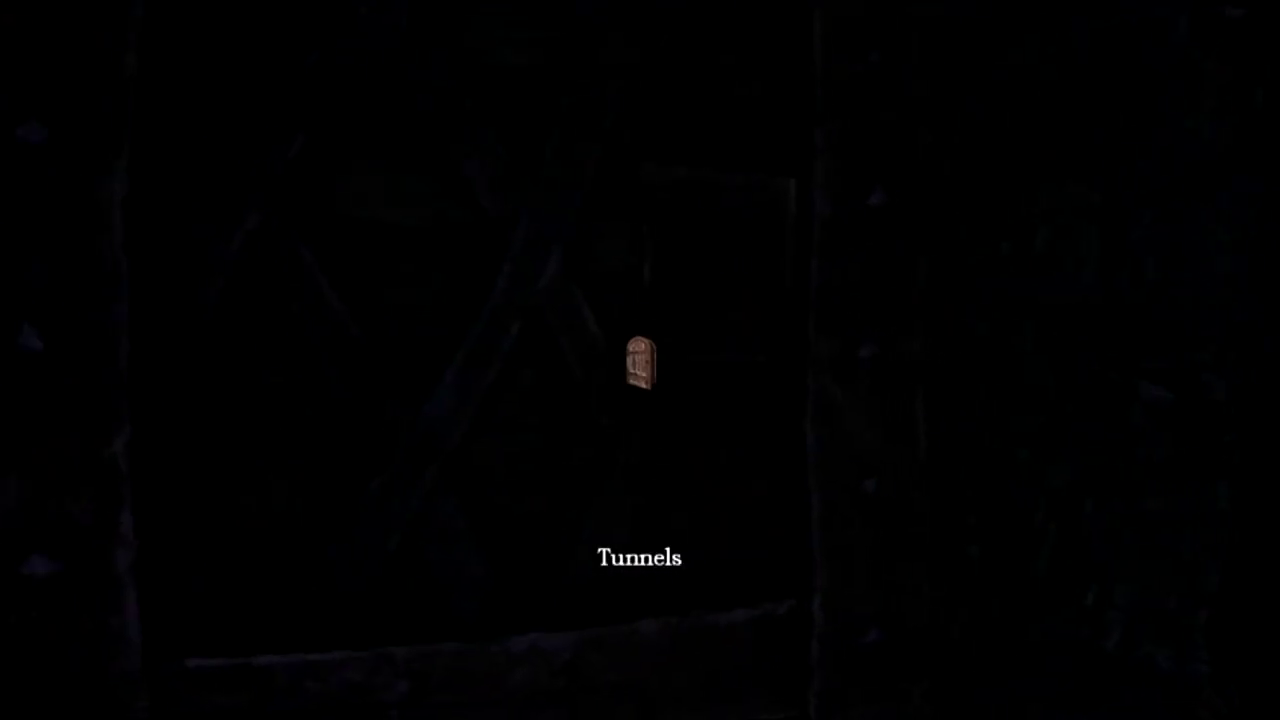
{"action": "left_click", "coordinate": [640, 360]}
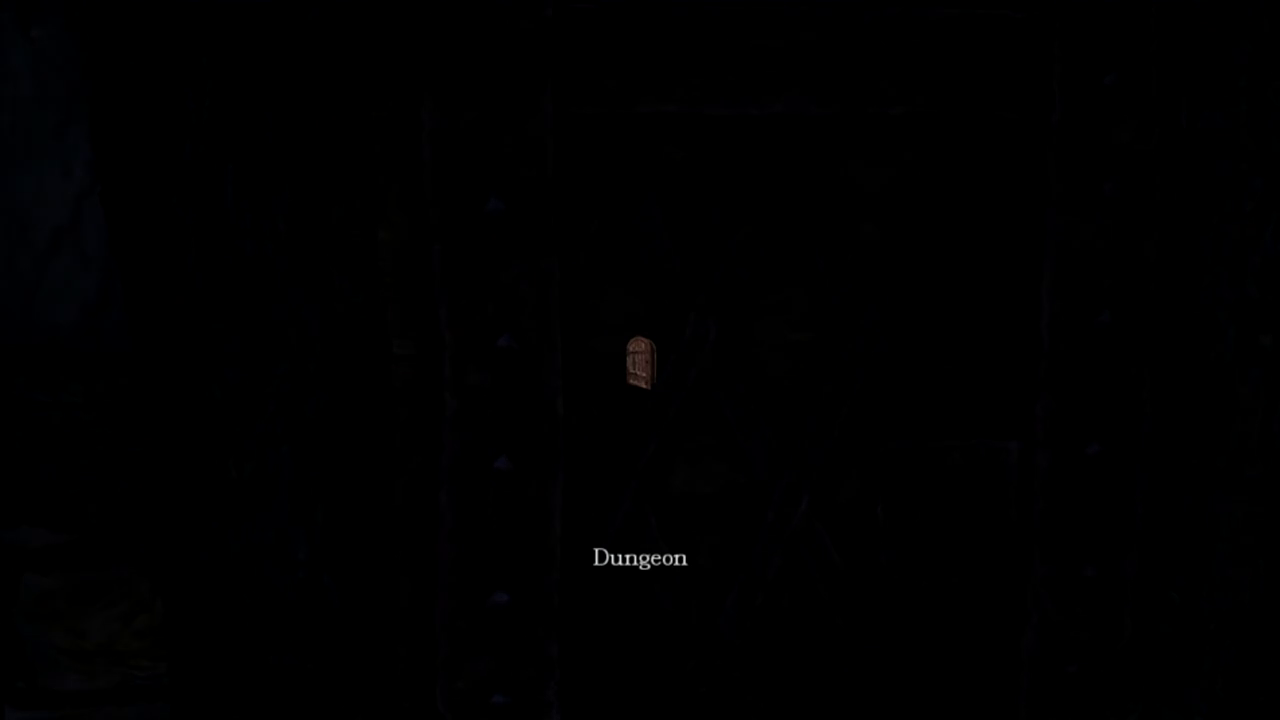
{"action": "left_click", "coordinate": [640, 360]}
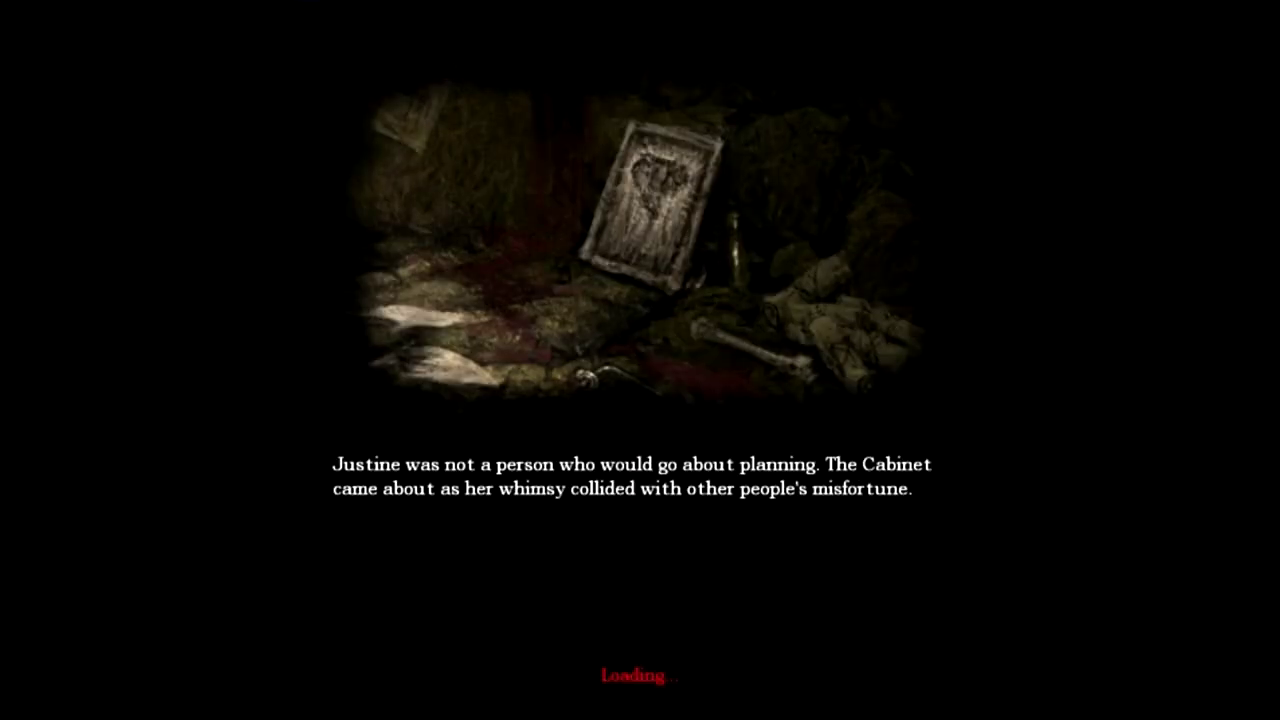